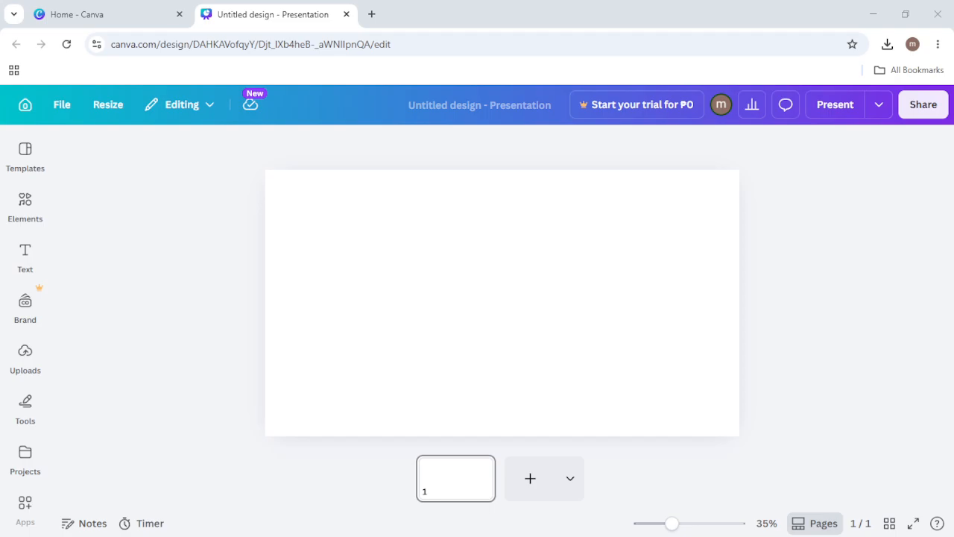
Step: Search the elements for "paint splash" graphics and add the free pink splatter with the gradient fill to the page
{"action": "left_click", "coordinate": [25, 203]}
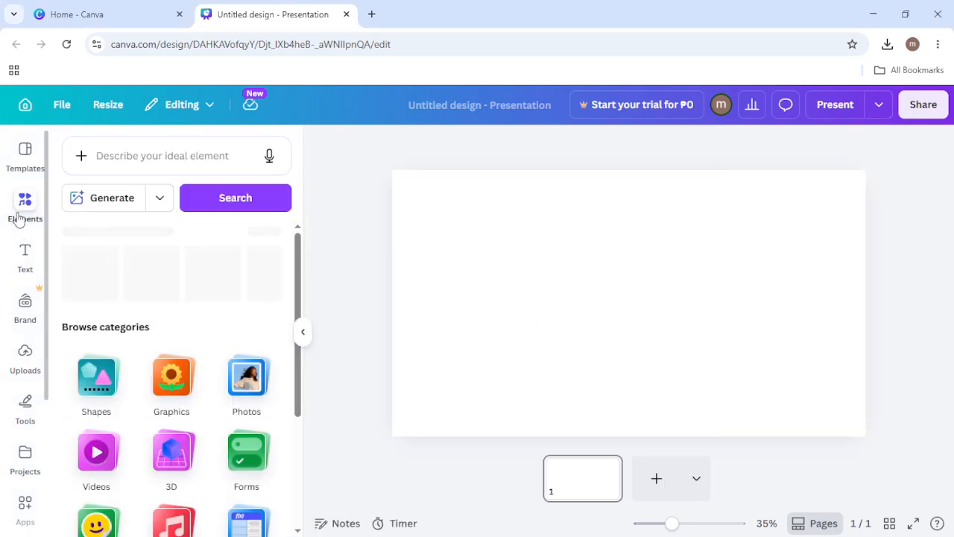
{"action": "left_click", "coordinate": [114, 160]}
{"action": "type", "text": "paint"}
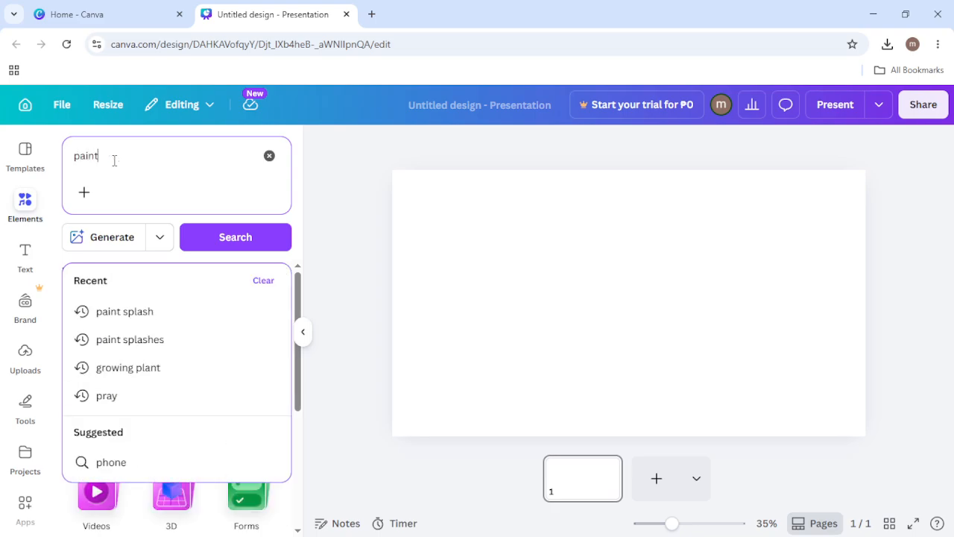
{"action": "left_click", "coordinate": [131, 312]}
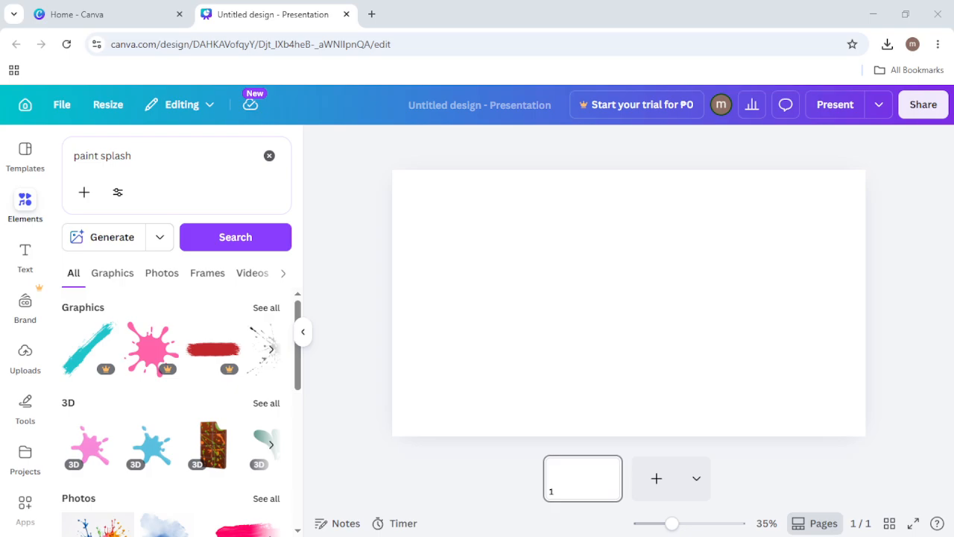
{"action": "left_click", "coordinate": [110, 277]}
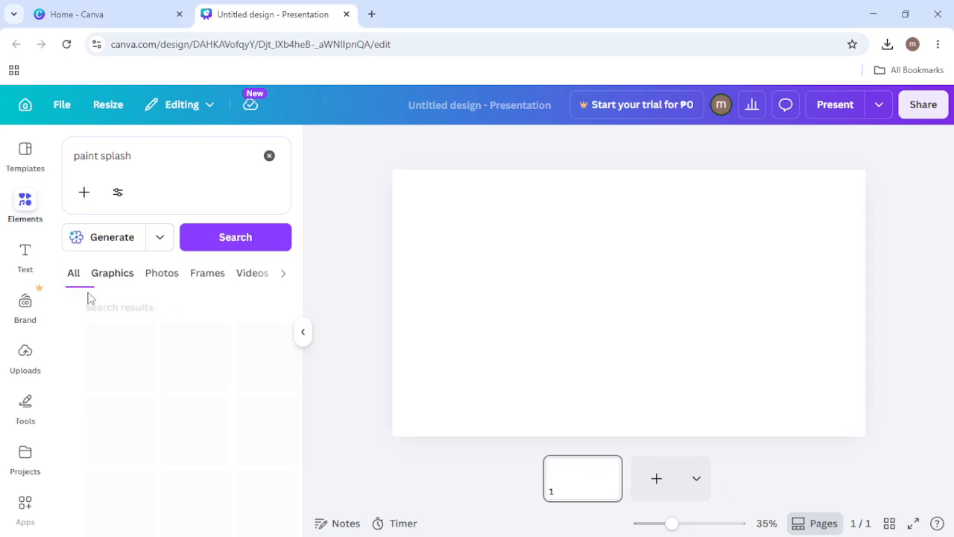
{"action": "scroll", "coordinate": [149, 365], "scroll_direction": "down", "scroll_amount": 3}
{"action": "scroll", "coordinate": [148, 380], "scroll_direction": "down", "scroll_amount": 3}
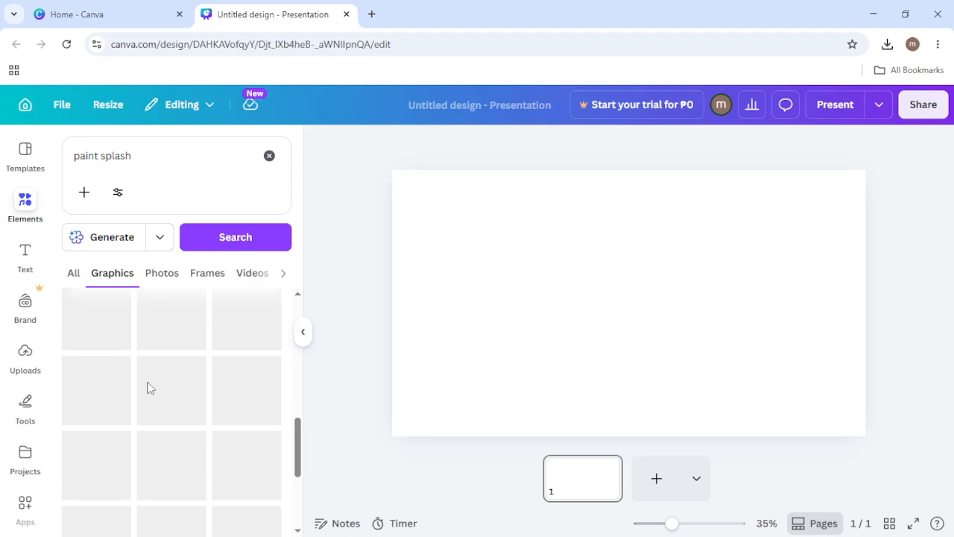
{"action": "scroll", "coordinate": [147, 402], "scroll_direction": "down", "scroll_amount": 3}
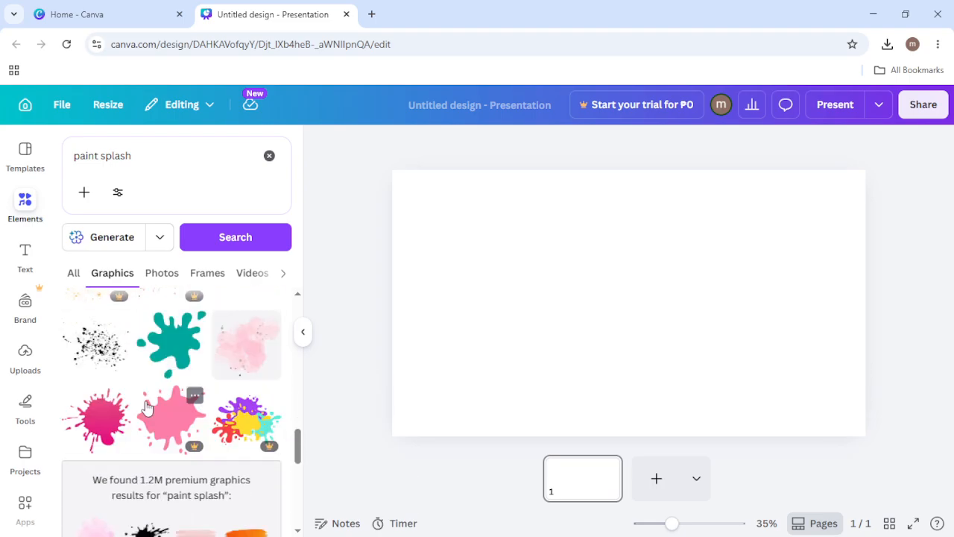
{"action": "left_click", "coordinate": [97, 417]}
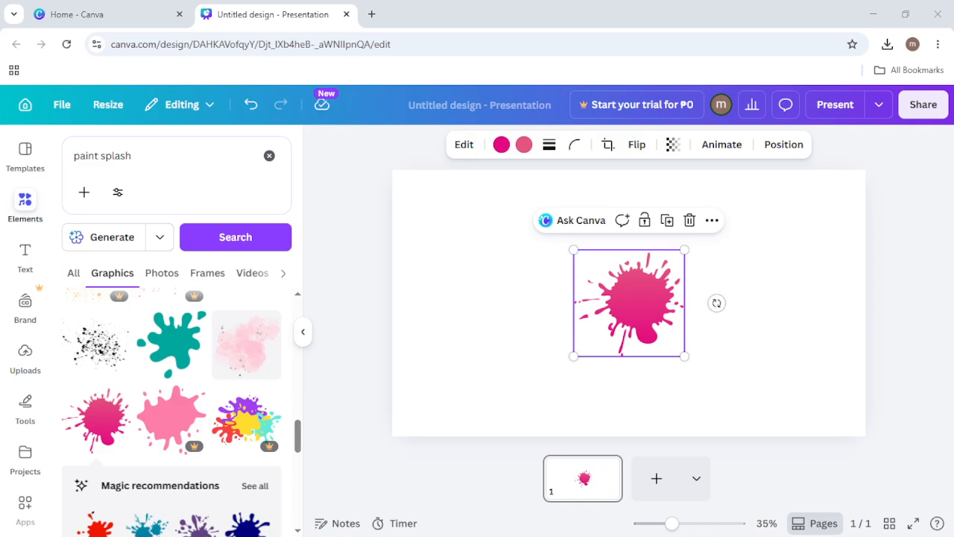
Step: Enlarge the pink splash until it spans the full page height and centre it on the page
{"action": "left_click_drag", "start_coordinate": [684, 356], "coordinate": [805, 471]}
{"action": "left_click_drag", "start_coordinate": [689, 342], "coordinate": [618, 262]}
{"action": "left_click_drag", "start_coordinate": [733, 392], "coordinate": [833, 462]}
{"action": "left_click_drag", "start_coordinate": [694, 336], "coordinate": [668, 334]}
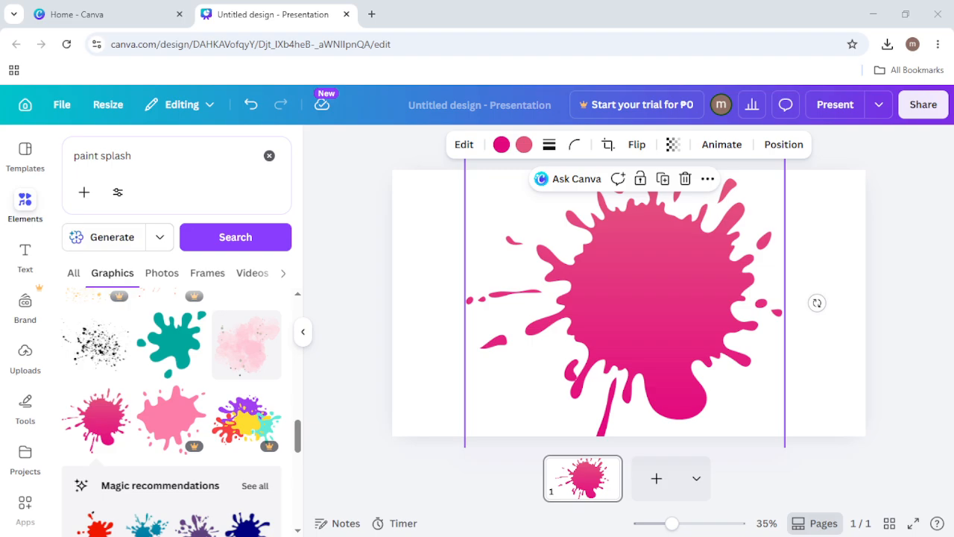
Step: Recolour both gradient colours of the splash graphic to black
{"action": "left_click", "coordinate": [501, 144]}
{"action": "left_click", "coordinate": [75, 443]}
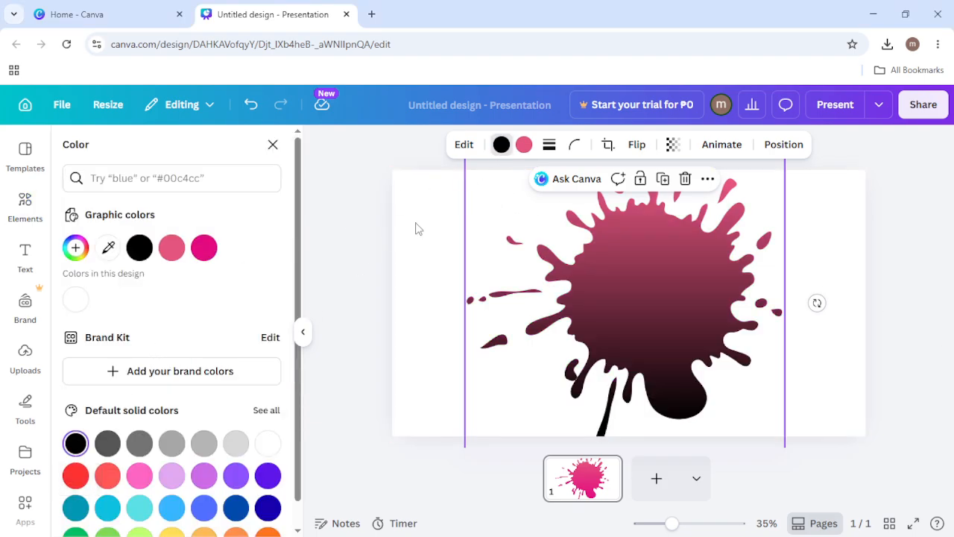
{"action": "left_click", "coordinate": [524, 144]}
{"action": "left_click", "coordinate": [75, 443]}
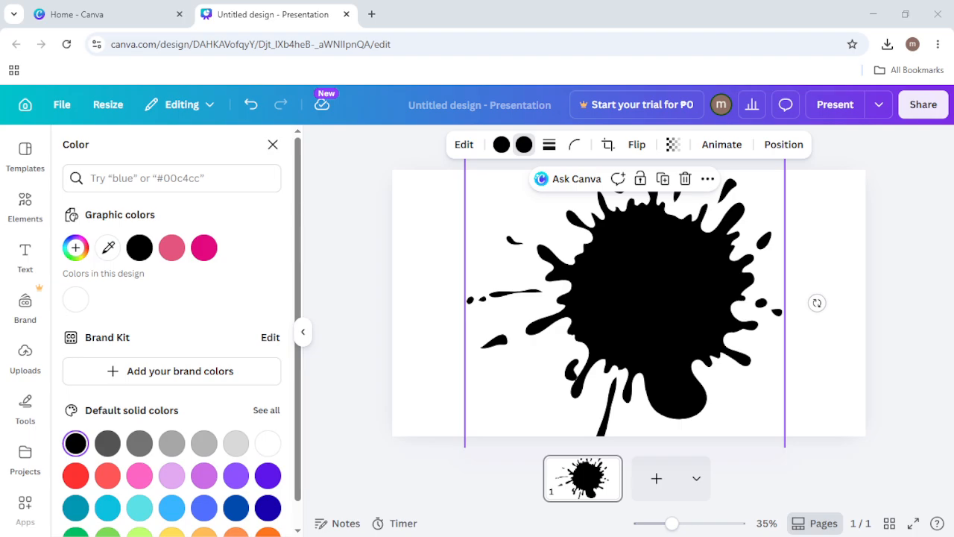
Step: Search the element graphics for "brush" and add the yellow brush stroke to the page
{"action": "left_click", "coordinate": [24, 207]}
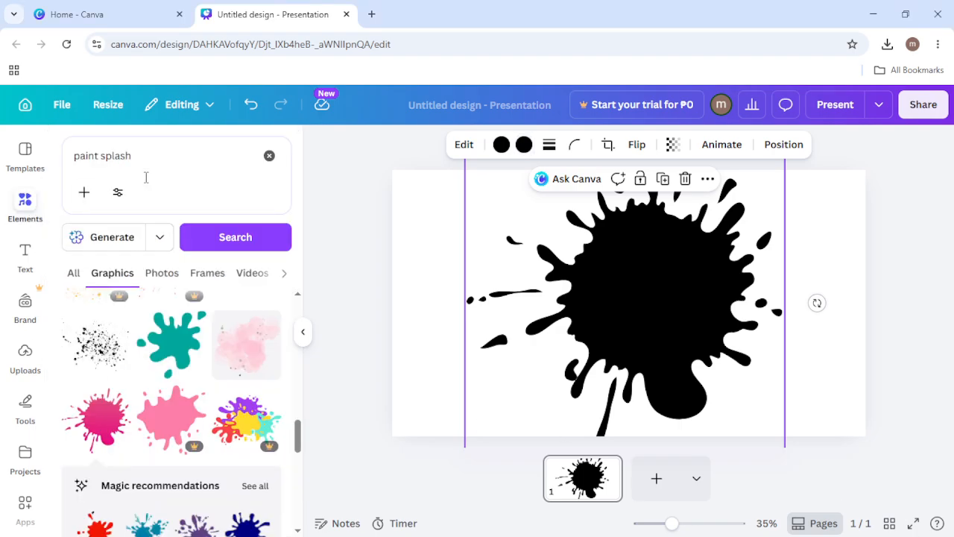
{"action": "left_click_drag", "start_coordinate": [146, 178], "coordinate": [46, 156]}
{"action": "type", "text": "bru"}
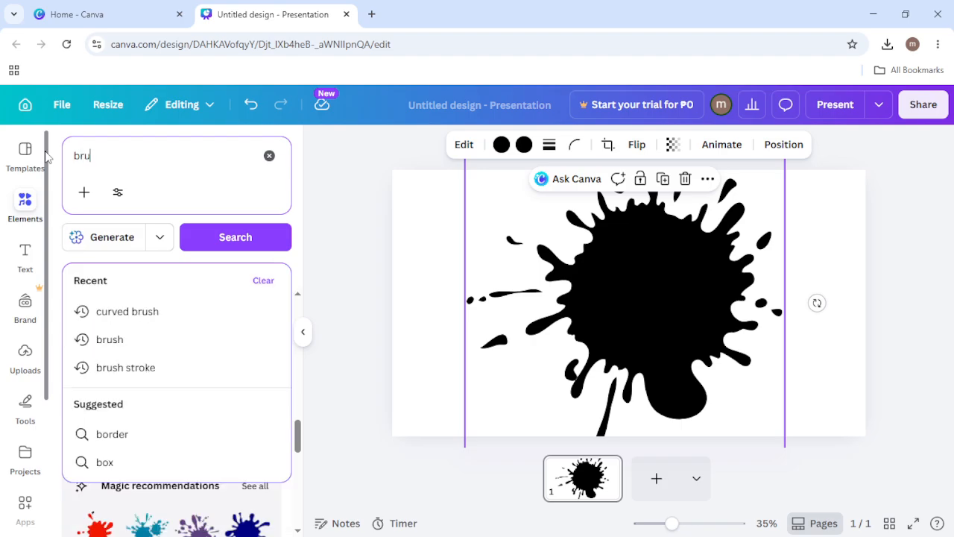
{"action": "type", "text": "sh"}
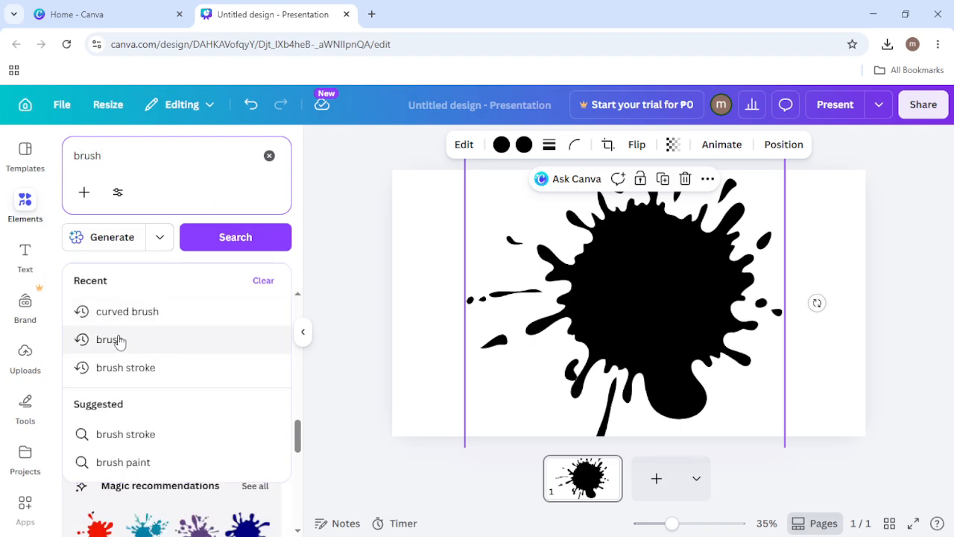
{"action": "left_click", "coordinate": [119, 341]}
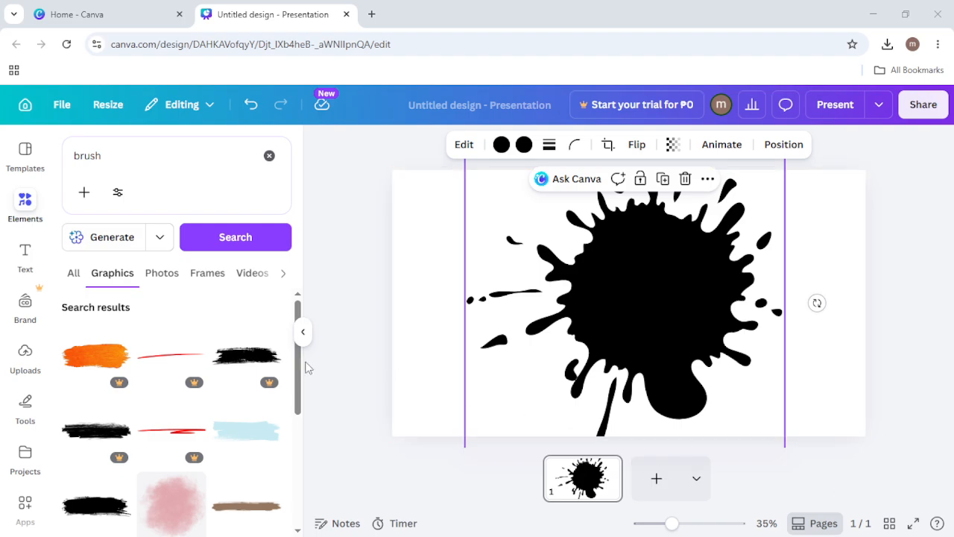
{"action": "left_click_drag", "start_coordinate": [297, 365], "coordinate": [297, 412]}
{"action": "left_click", "coordinate": [111, 462]}
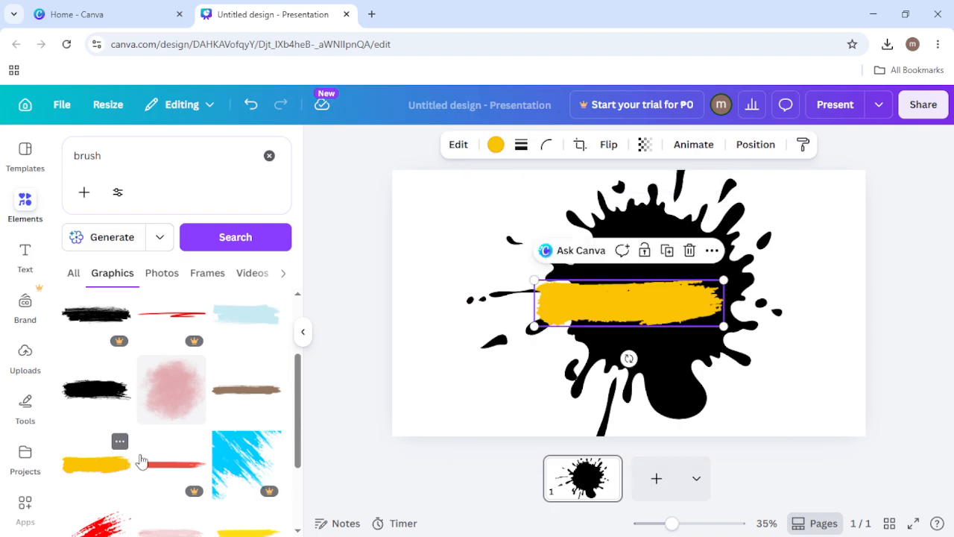
Step: Recolour the brush stroke white, then enlarge it and place it across the middle of the black splash
{"action": "left_click", "coordinate": [481, 145]}
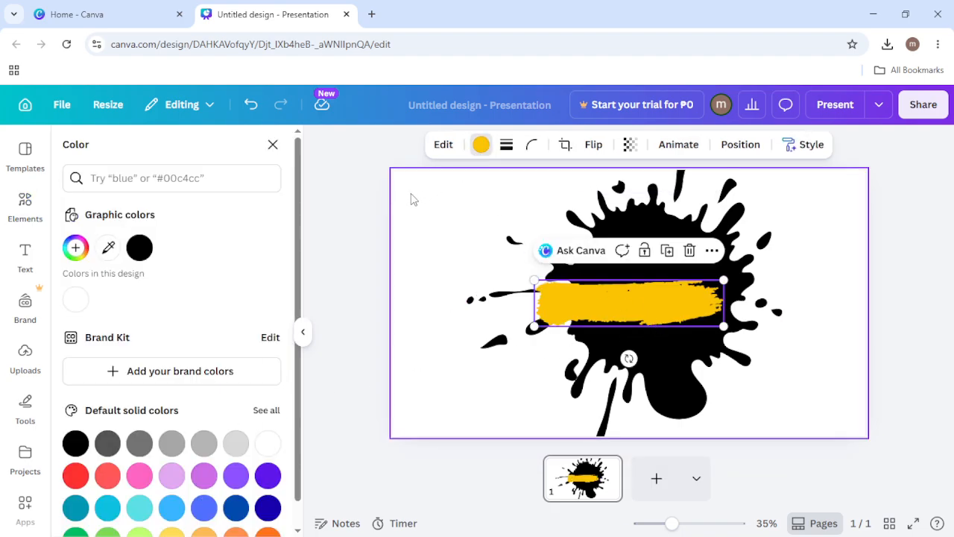
{"action": "left_click", "coordinate": [267, 445]}
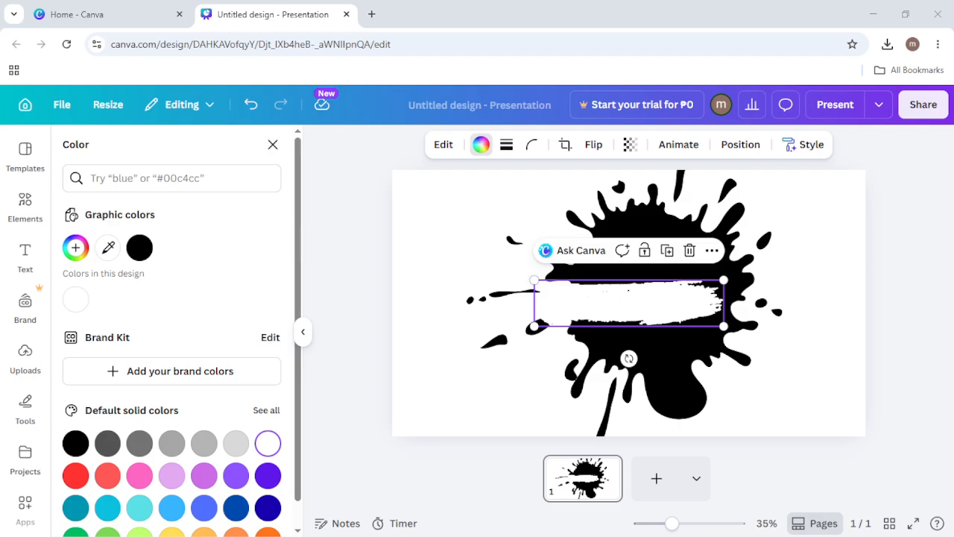
{"action": "mouse_move", "coordinate": [723, 326]}
{"action": "left_mouse_down"}
{"action": "mouse_move", "coordinate": [836, 403]}
{"action": "mouse_move", "coordinate": [679, 294]}
{"action": "left_mouse_up"}
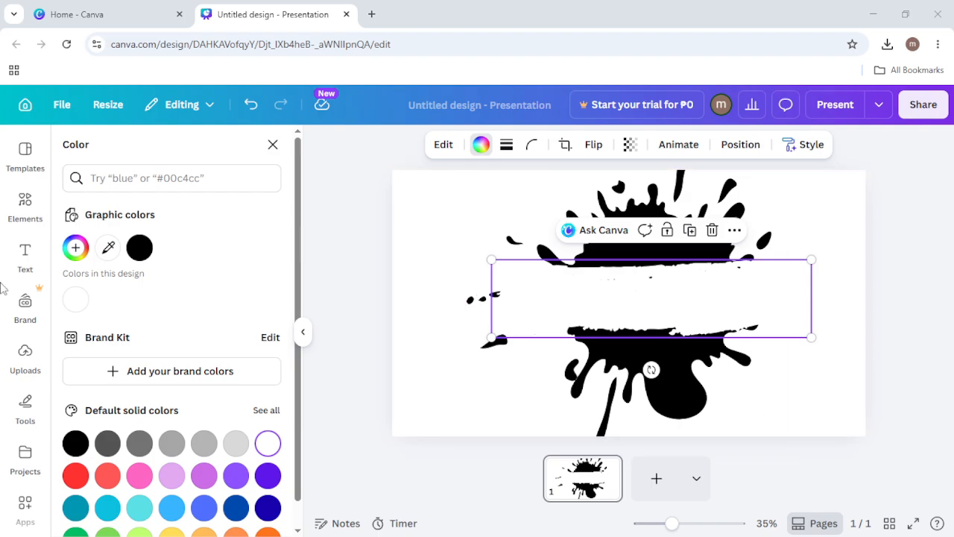
Step: Add a heading text box to the page and enter "HONGKONG" as its text
{"action": "left_click", "coordinate": [25, 257]}
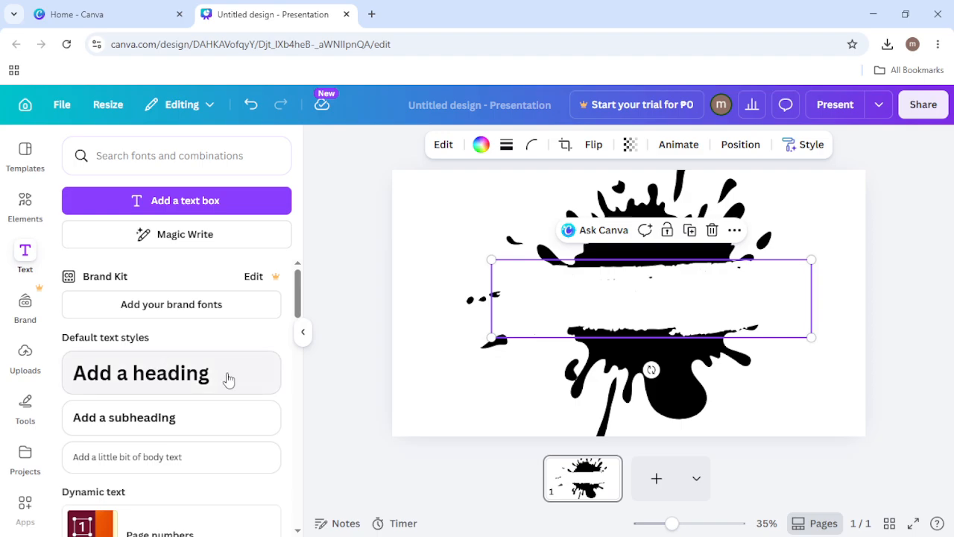
{"action": "left_click", "coordinate": [228, 380]}
{"action": "left_click_drag", "start_coordinate": [228, 381], "coordinate": [207, 385]}
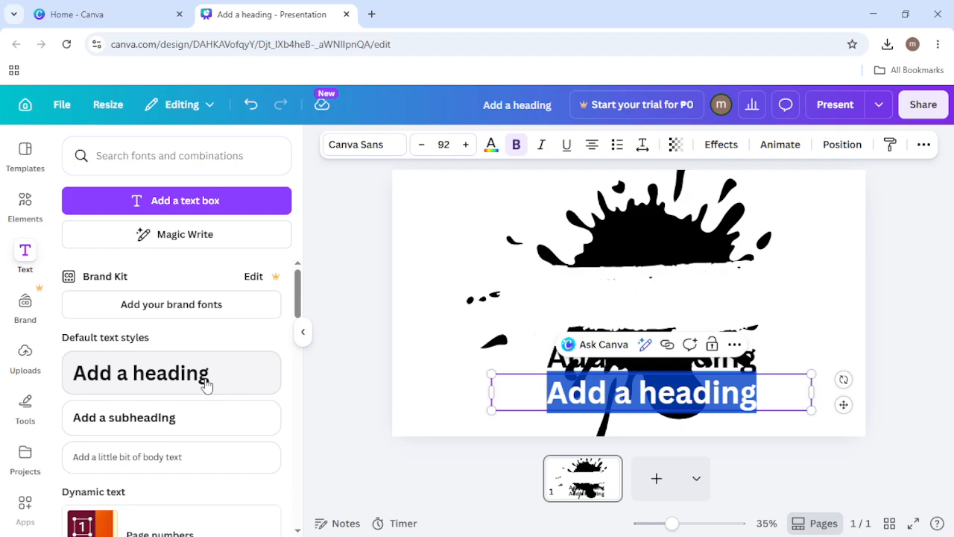
{"action": "type", "text": "HONG KONG"}
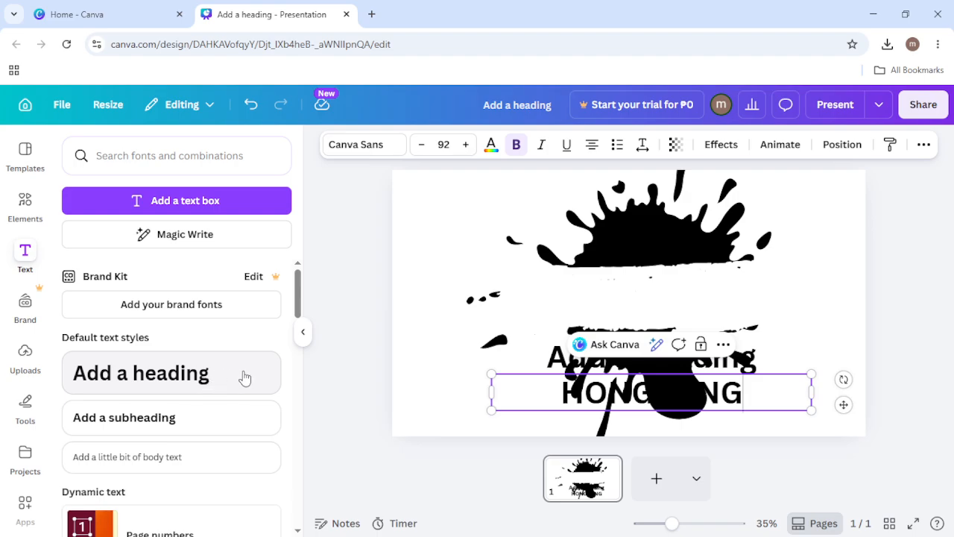
{"action": "left_click", "coordinate": [751, 426]}
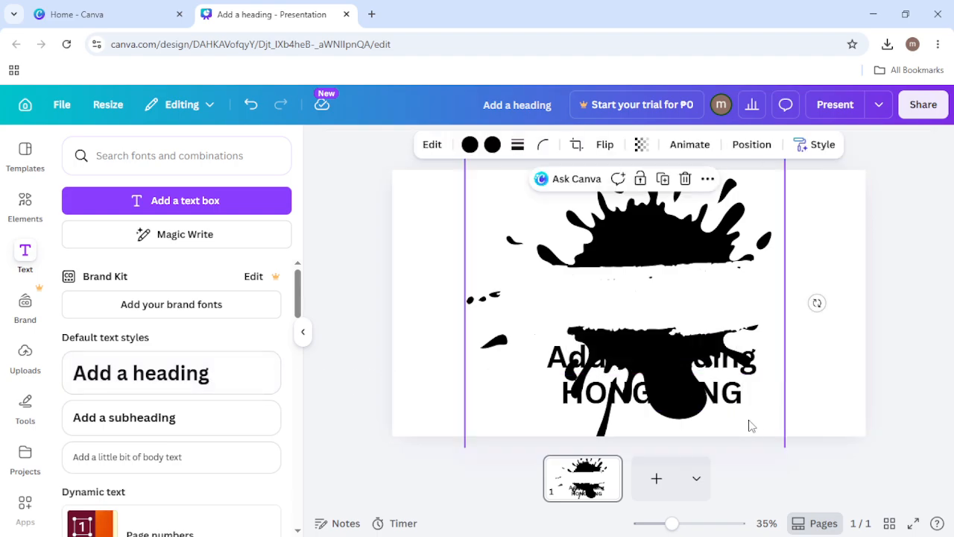
{"action": "left_click_drag", "start_coordinate": [745, 394], "coordinate": [734, 340]}
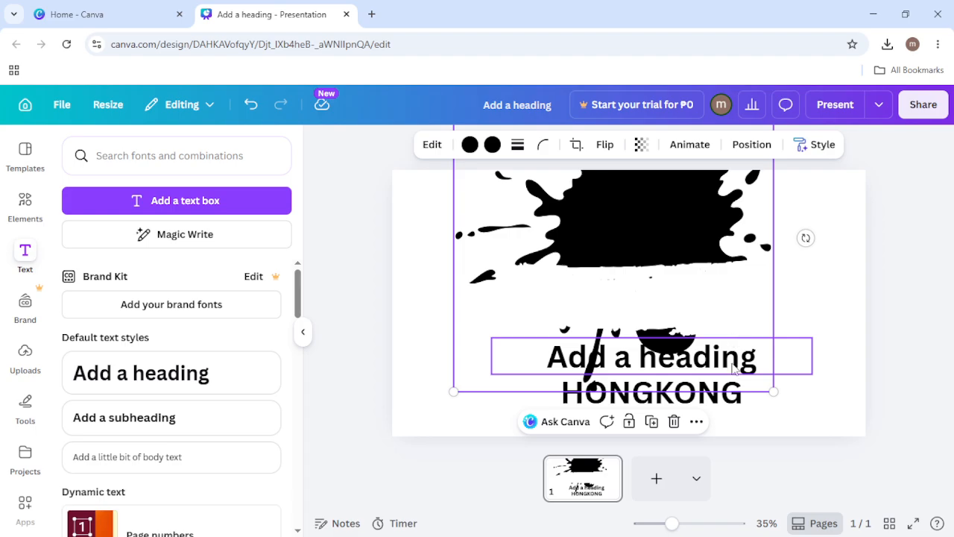
{"action": "key", "text": "ctrl+z"}
Step: Move the HONGKONG heading onto the white brush band and delete the spare "Add a heading" text box
{"action": "left_click", "coordinate": [738, 398]}
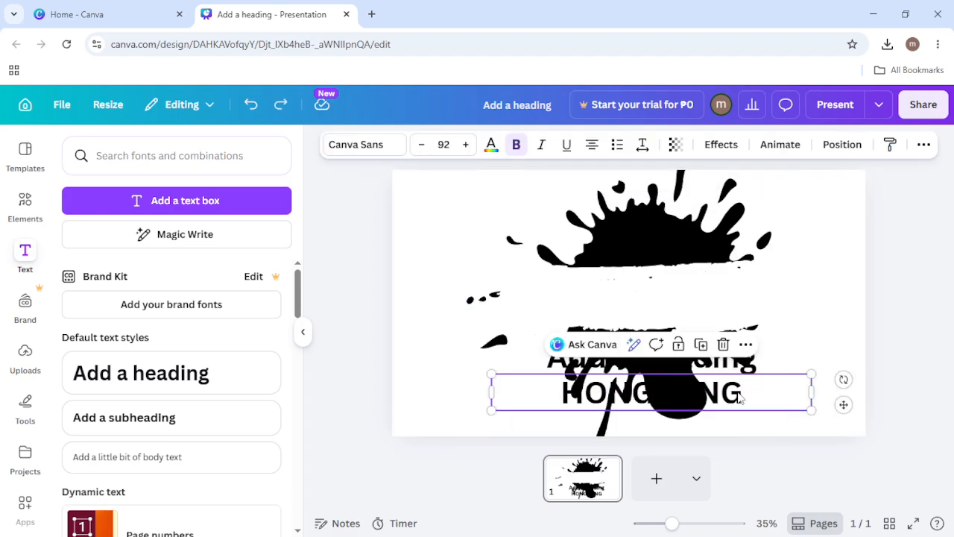
{"action": "left_click_drag", "start_coordinate": [737, 395], "coordinate": [706, 300]}
{"action": "left_click", "coordinate": [729, 366]}
{"action": "key", "text": "Delete"}
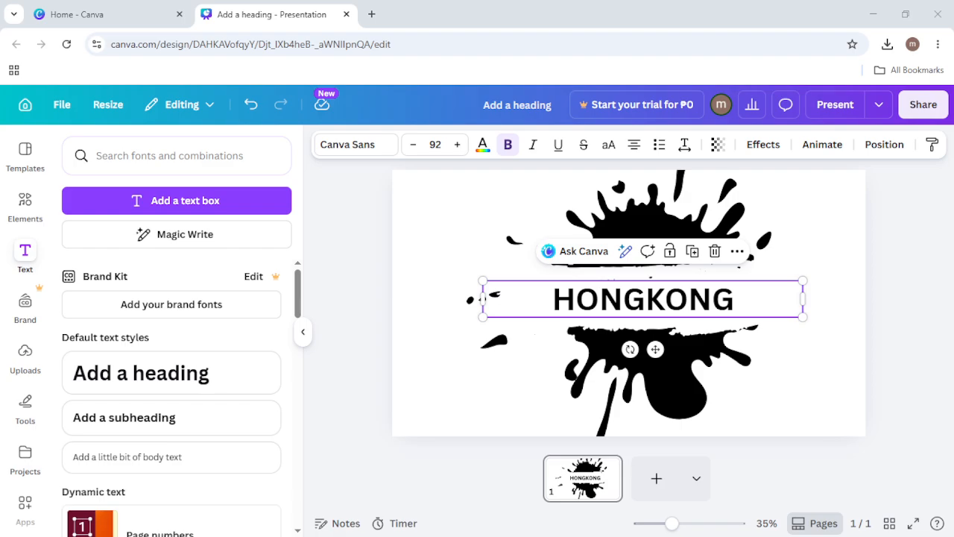
Step: Change the font of the HONGKONG heading to Aloja
{"action": "left_click", "coordinate": [386, 146]}
{"action": "scroll", "coordinate": [206, 358], "scroll_direction": "down", "scroll_amount": 5}
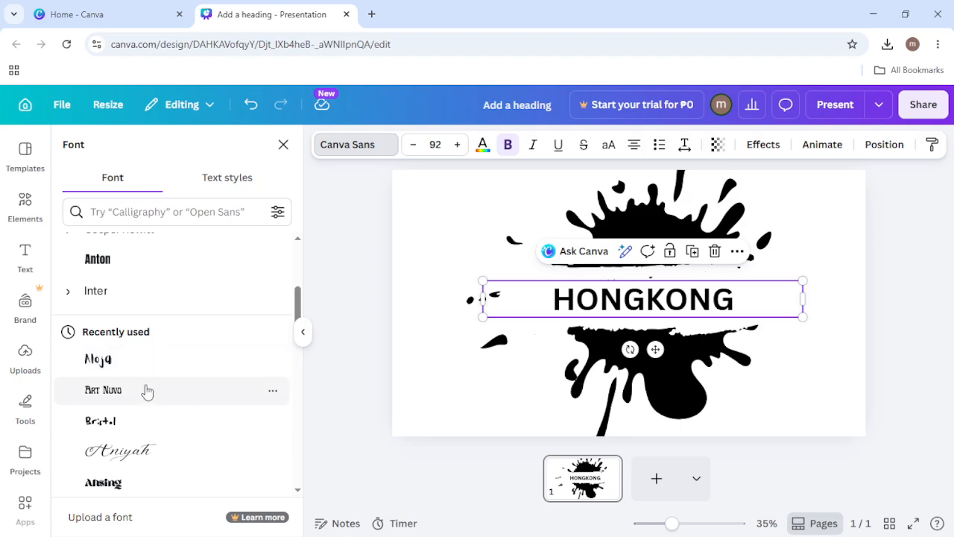
{"action": "left_click", "coordinate": [135, 368]}
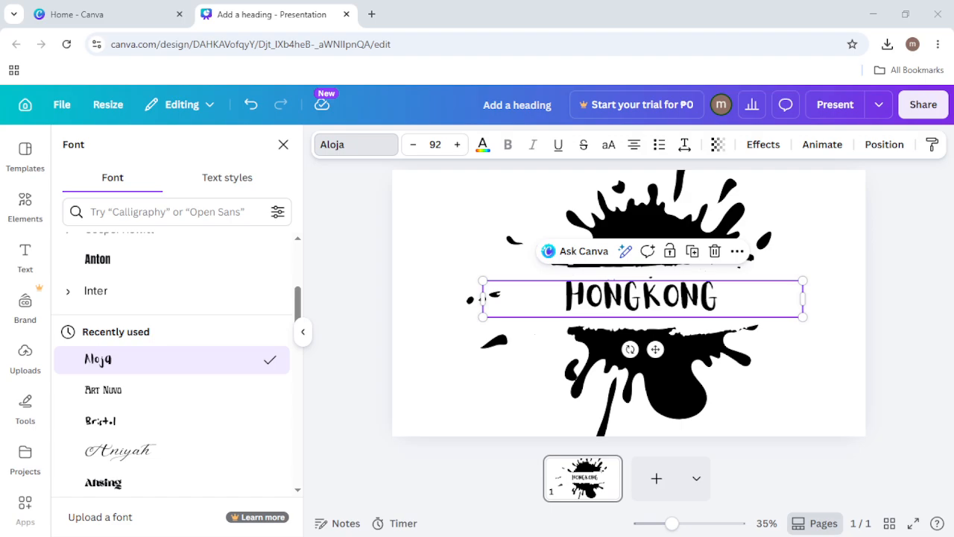
Step: Set the letter spacing of the HONGKONG heading to 6
{"action": "left_click", "coordinate": [685, 145]}
{"action": "left_click", "coordinate": [738, 204]}
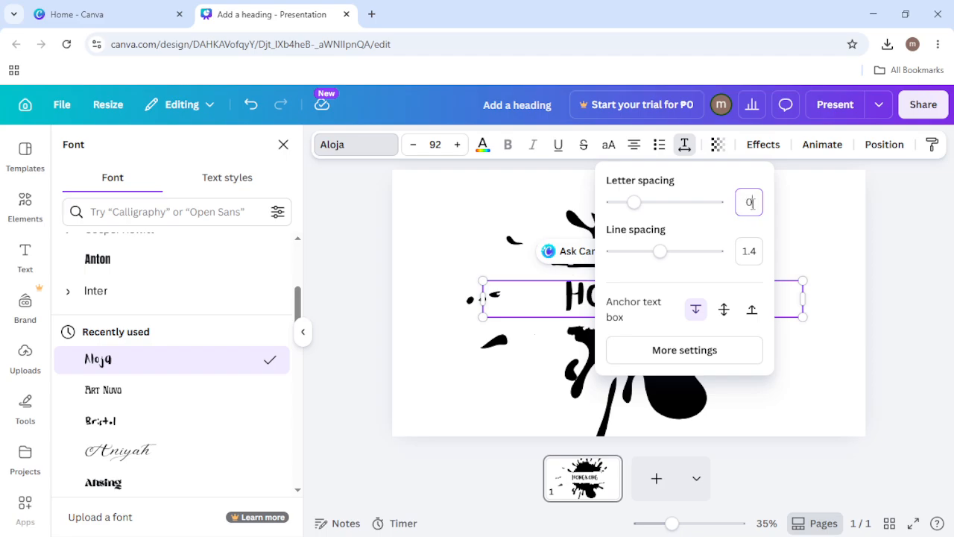
{"action": "type", "text": "6"}
{"action": "key", "text": "Return"}
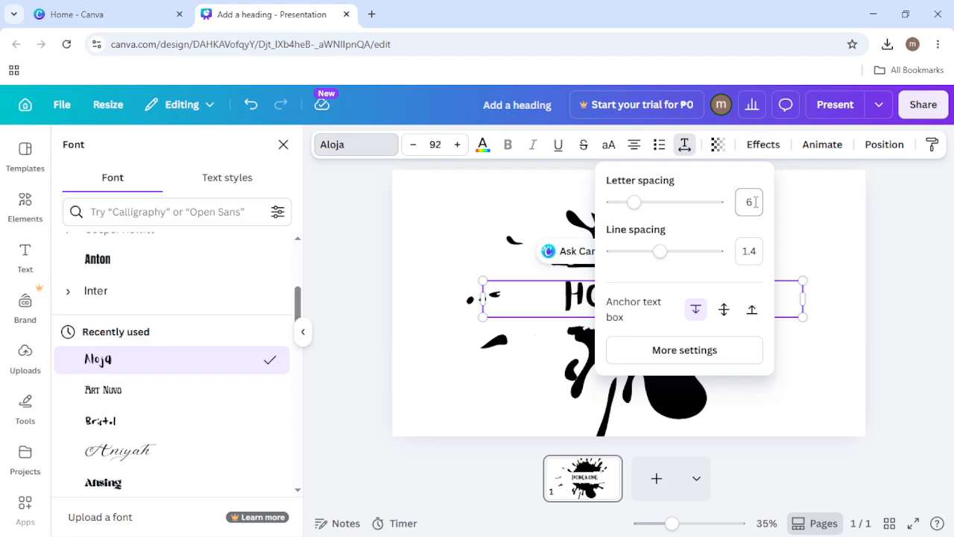
{"action": "left_click", "coordinate": [816, 219]}
{"action": "left_click", "coordinate": [815, 219]}
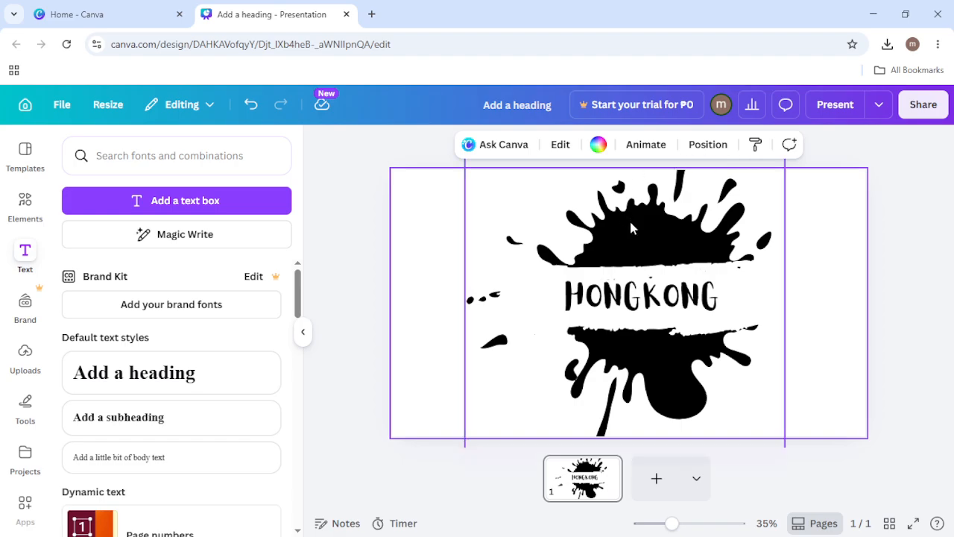
Step: Apply the Curve shape effect to the HONGKONG heading and set the curve to 44
{"action": "left_click", "coordinate": [638, 296]}
{"action": "left_click", "coordinate": [762, 144]}
{"action": "scroll", "coordinate": [127, 477], "scroll_direction": "down", "scroll_amount": 1}
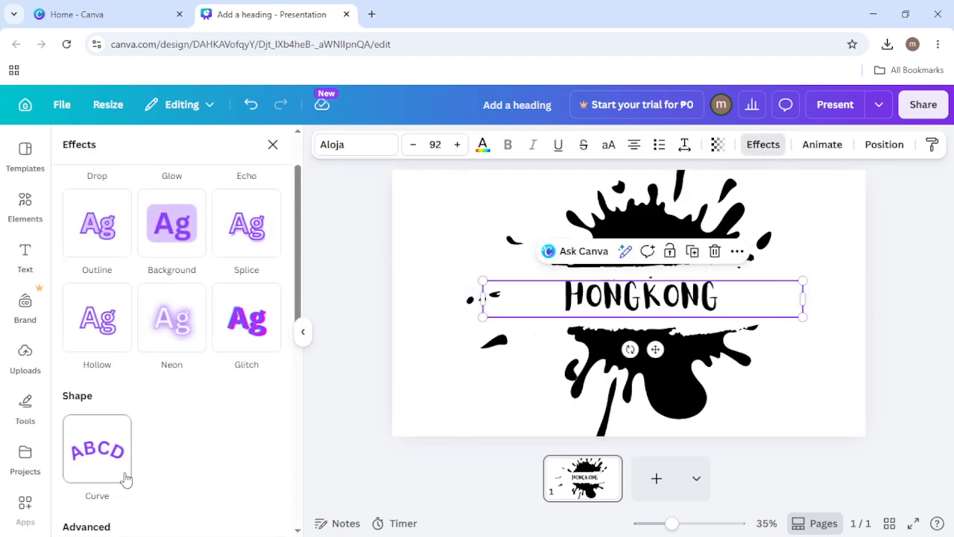
{"action": "left_click", "coordinate": [127, 479]}
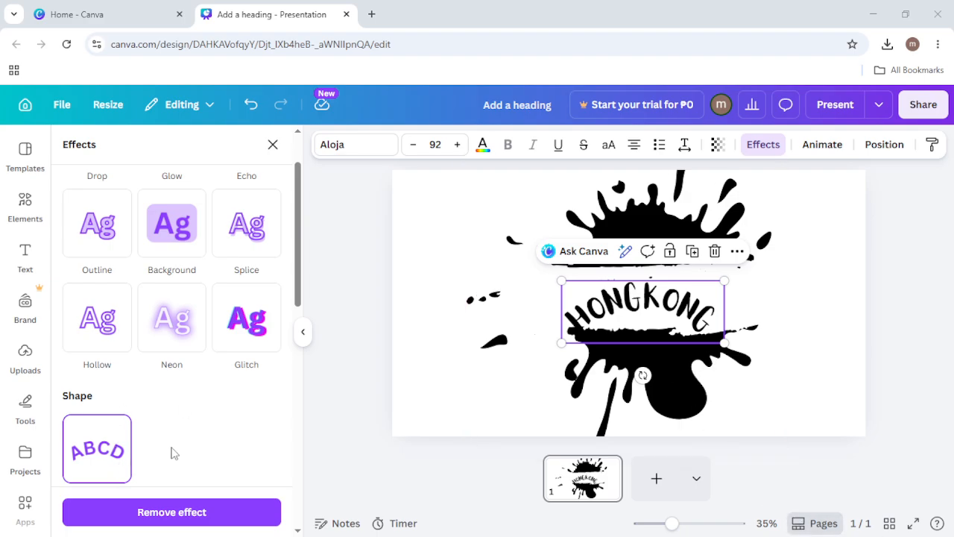
{"action": "left_click", "coordinate": [119, 452]}
{"action": "scroll", "coordinate": [147, 466], "scroll_direction": "down", "scroll_amount": 1}
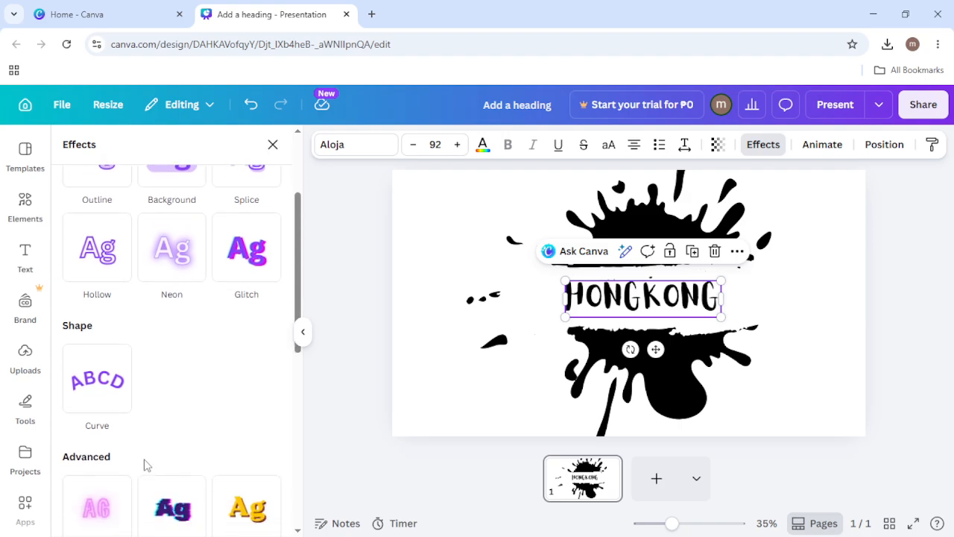
{"action": "scroll", "coordinate": [105, 418], "scroll_direction": "down", "scroll_amount": 1}
{"action": "scroll", "coordinate": [112, 407], "scroll_direction": "up", "scroll_amount": 1}
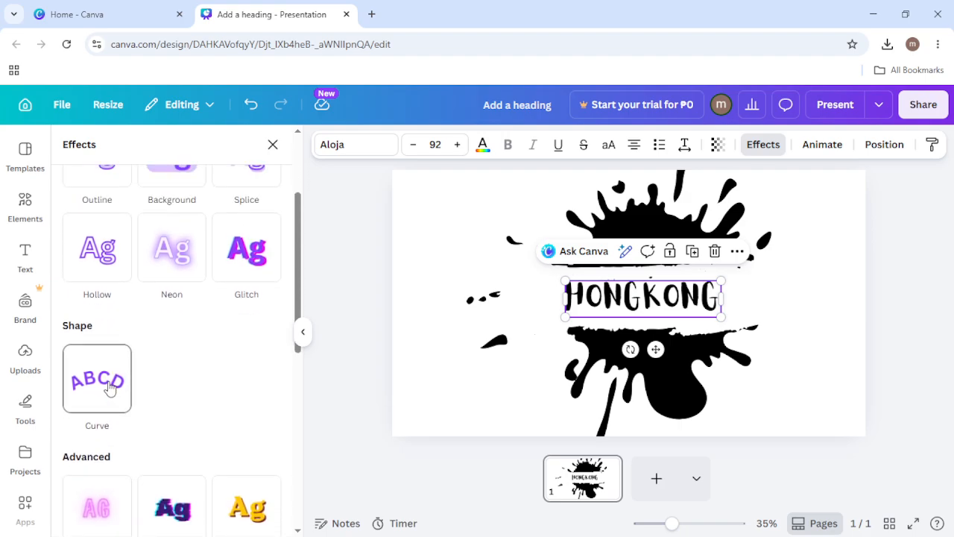
{"action": "left_click", "coordinate": [110, 387]}
{"action": "left_click_drag", "start_coordinate": [170, 473], "coordinate": [152, 474]}
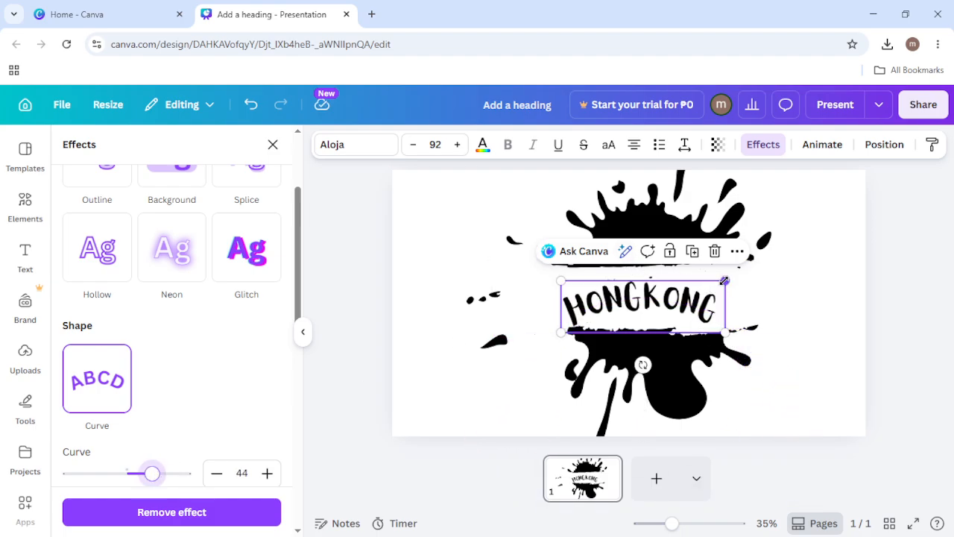
Step: Enlarge the HONGKONG heading to font size 141 and recentre it across the white brush band
{"action": "left_click_drag", "start_coordinate": [726, 275], "coordinate": [806, 234]}
{"action": "left_click_drag", "start_coordinate": [764, 288], "coordinate": [729, 303]}
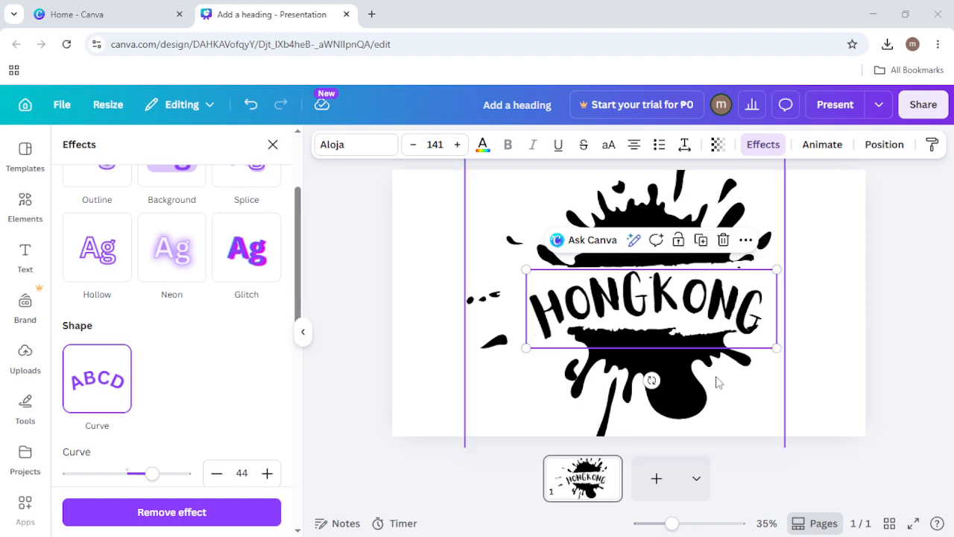
Step: Download the finished HONGKONG splatter design as a PNG at size 1
{"action": "left_click", "coordinate": [911, 112]}
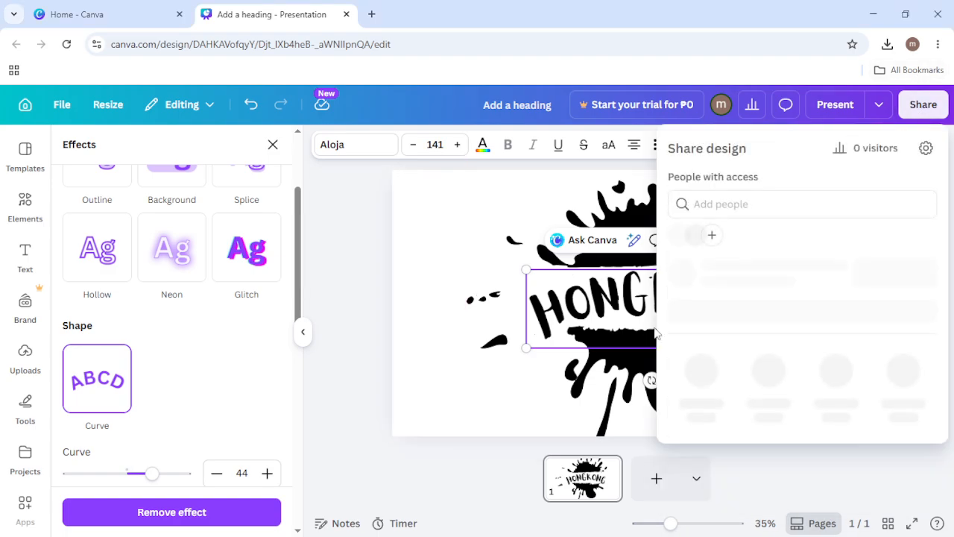
{"action": "left_click", "coordinate": [699, 430]}
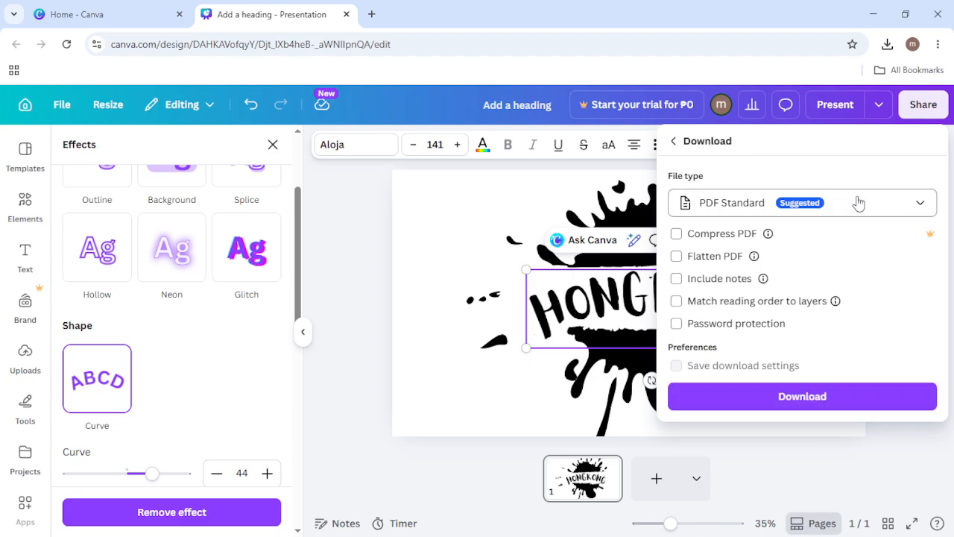
{"action": "left_click", "coordinate": [891, 212]}
{"action": "left_click", "coordinate": [719, 451]}
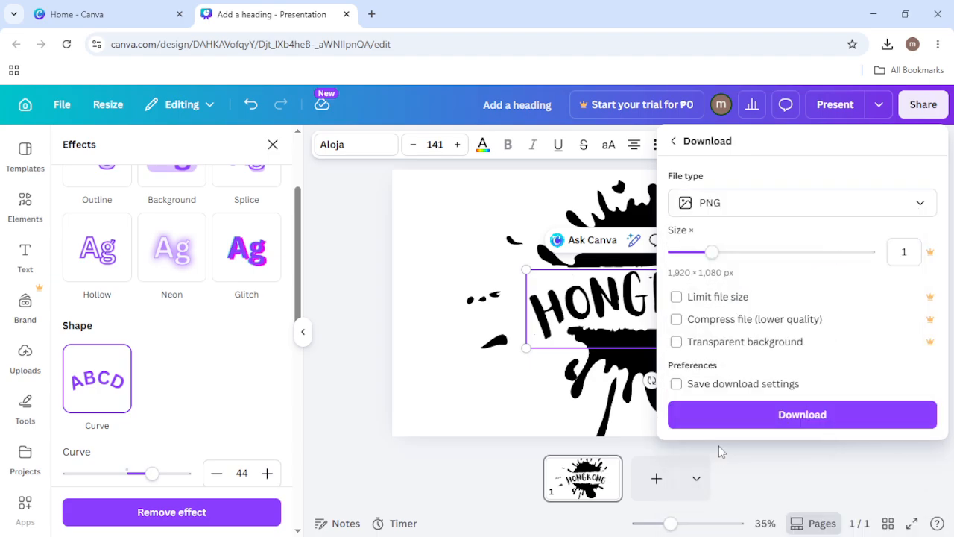
{"action": "left_click", "coordinate": [816, 422]}
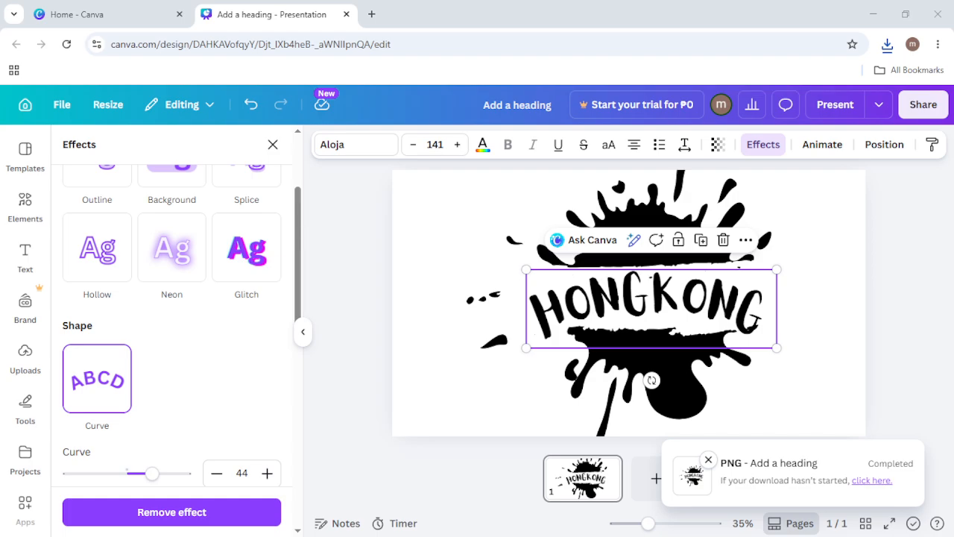
Step: Select all the elements on the page and delete them to leave the canvas blank
{"action": "left_click", "coordinate": [782, 403]}
{"action": "left_click_drag", "start_coordinate": [816, 404], "coordinate": [517, 234]}
{"action": "key", "text": "Delete"}
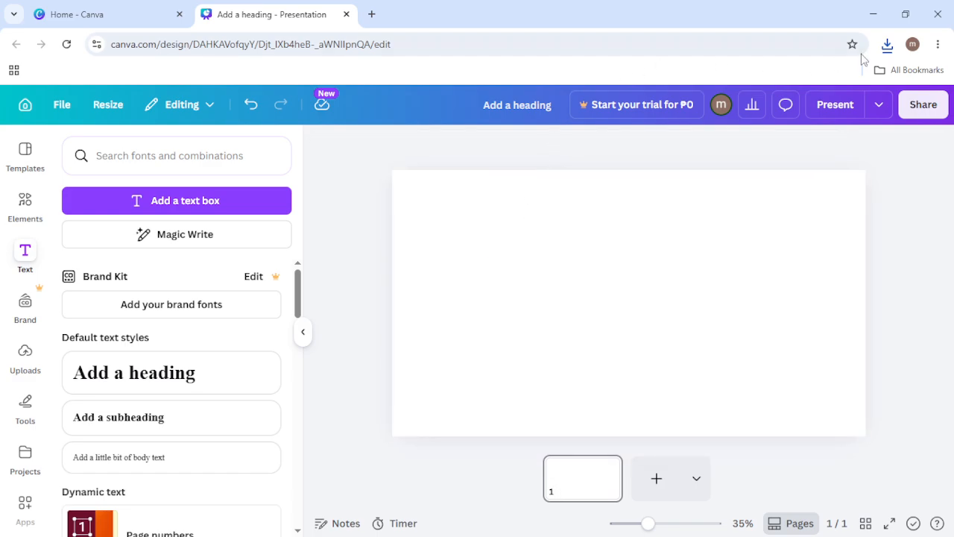
Step: Place the downloaded "Add a heading.png" on the blank page and move it to the page's left side
{"action": "left_click", "coordinate": [888, 44]}
{"action": "left_click_drag", "start_coordinate": [735, 104], "coordinate": [852, 104]}
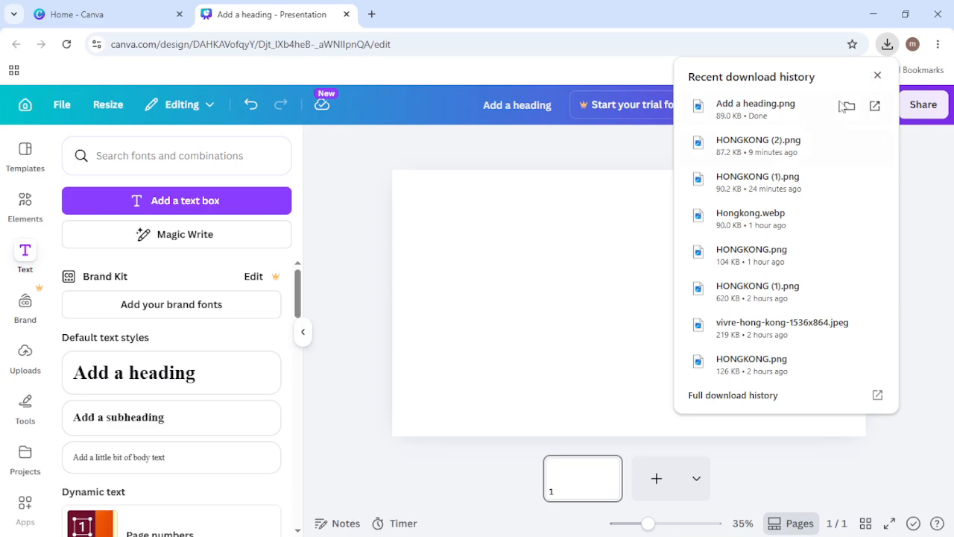
{"action": "left_click", "coordinate": [877, 76]}
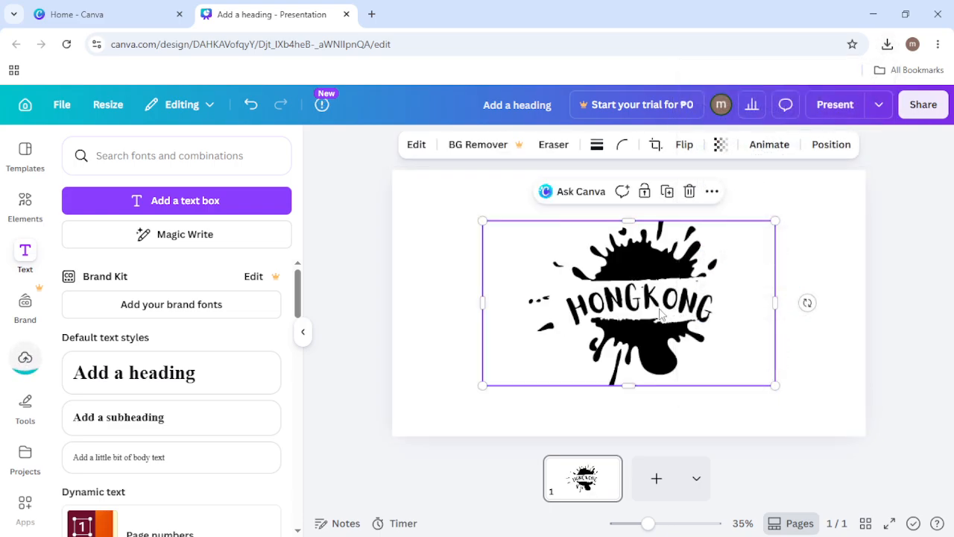
{"action": "left_click_drag", "start_coordinate": [650, 305], "coordinate": [518, 305]}
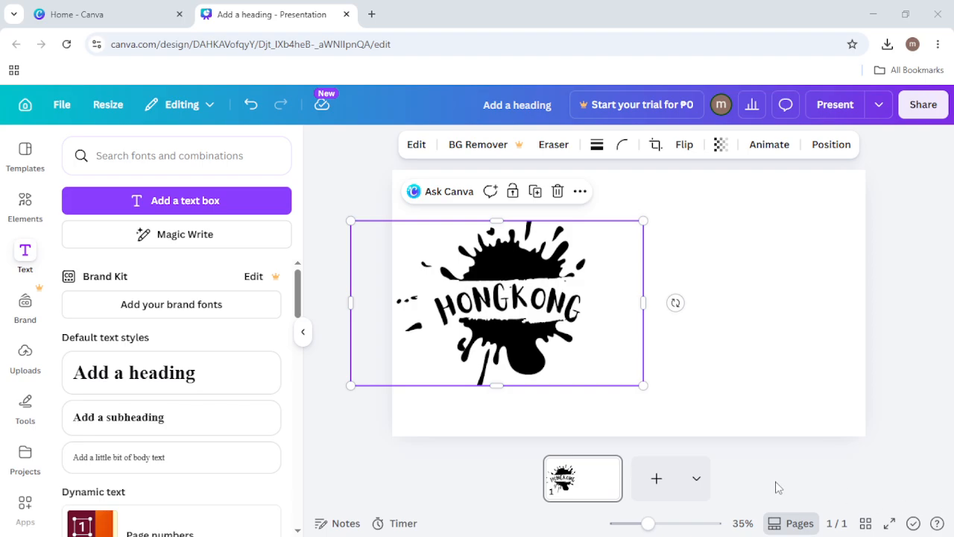
Step: Add the uploaded Hong Kong night skyline photo to the page, to the right of the splatter image
{"action": "left_click", "coordinate": [23, 354]}
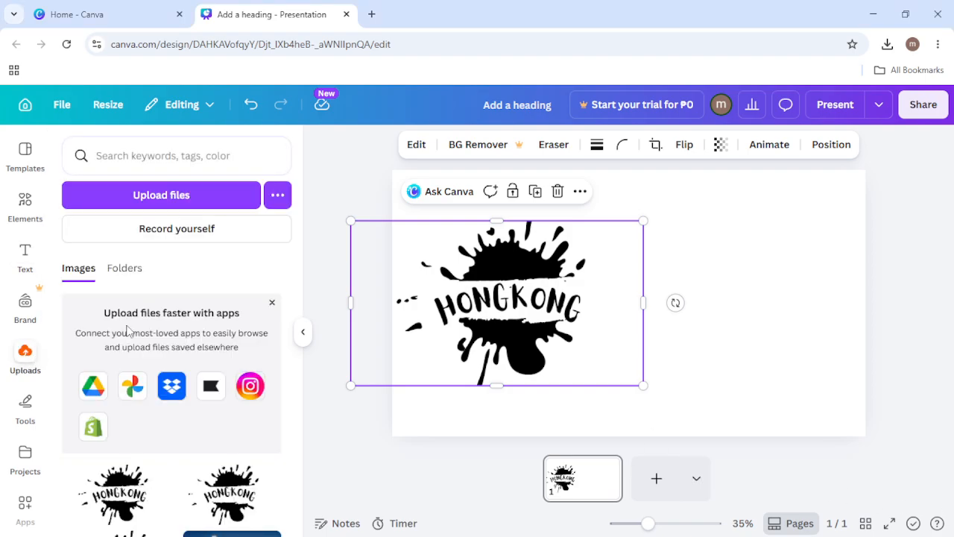
{"action": "scroll", "coordinate": [200, 381], "scroll_direction": "down", "scroll_amount": 2}
{"action": "left_click", "coordinate": [231, 369]}
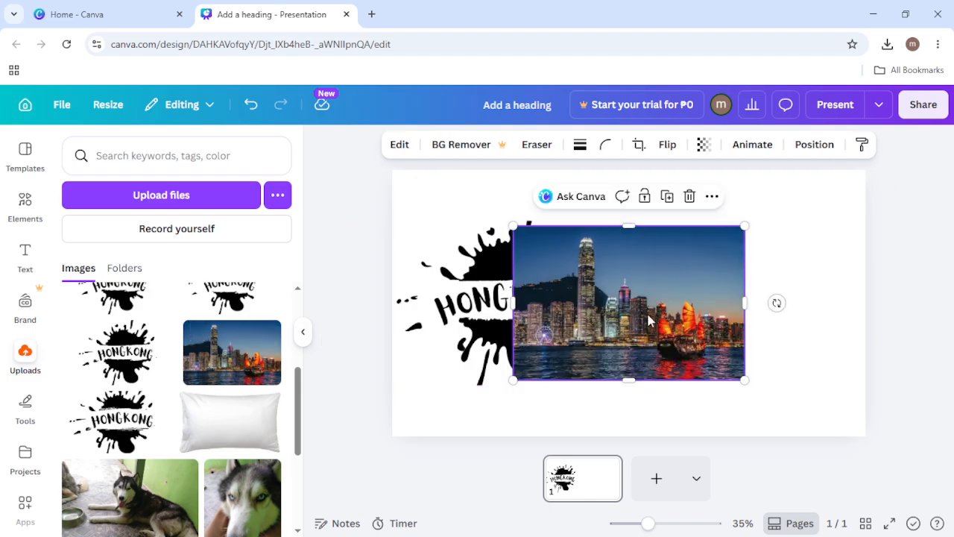
Step: Search the Canva apps for Blend Image and open that app
{"action": "scroll", "coordinate": [33, 395], "scroll_direction": "down", "scroll_amount": 2}
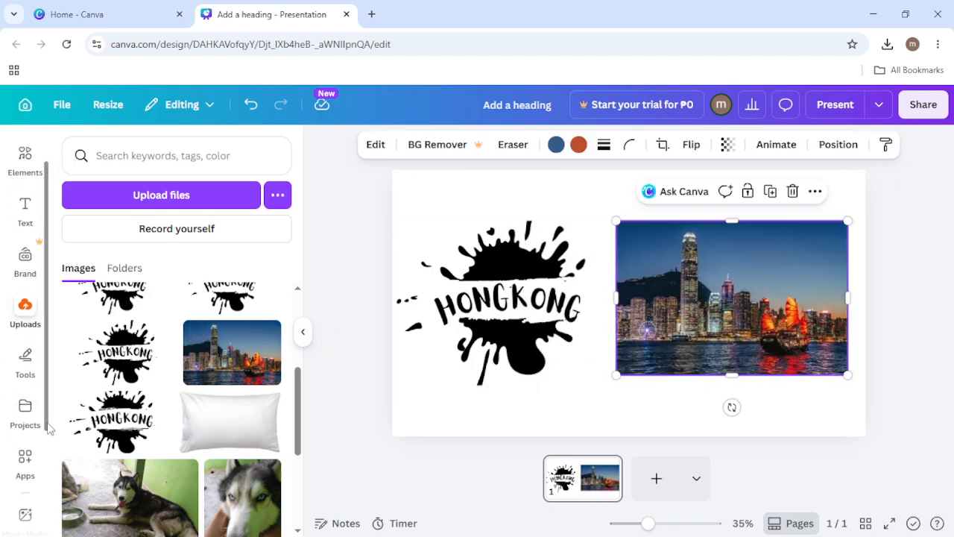
{"action": "left_click", "coordinate": [25, 436]}
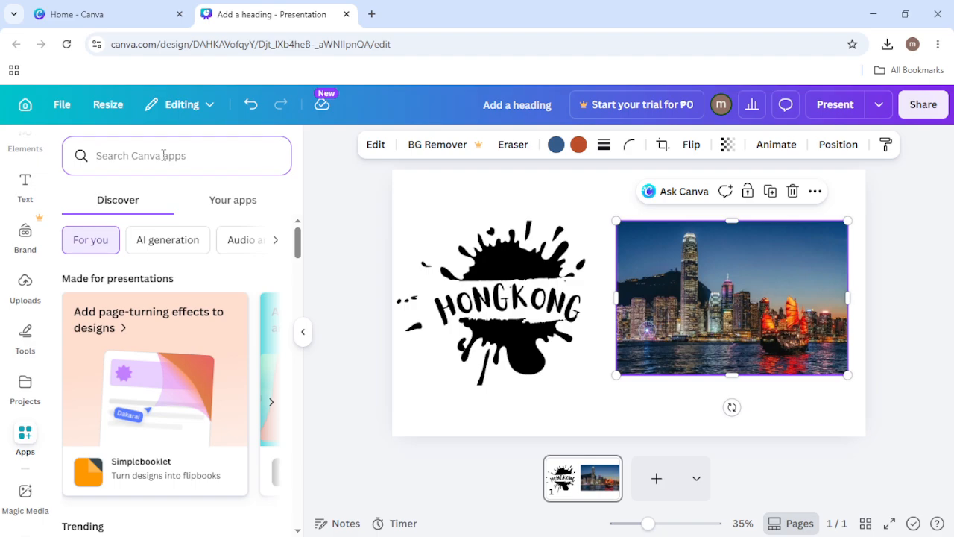
{"action": "type", "text": "blen"}
{"action": "key", "text": "BackSpace"}
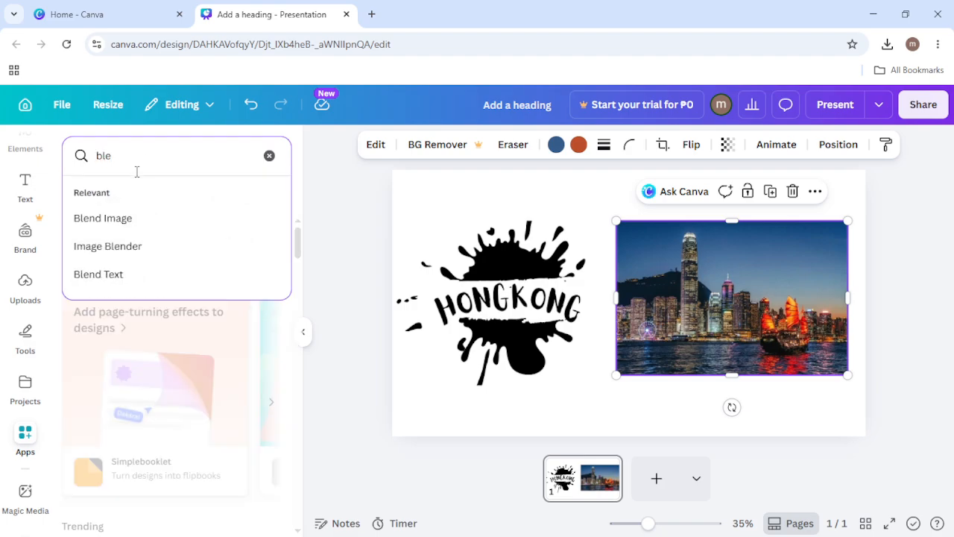
{"action": "left_click", "coordinate": [117, 221]}
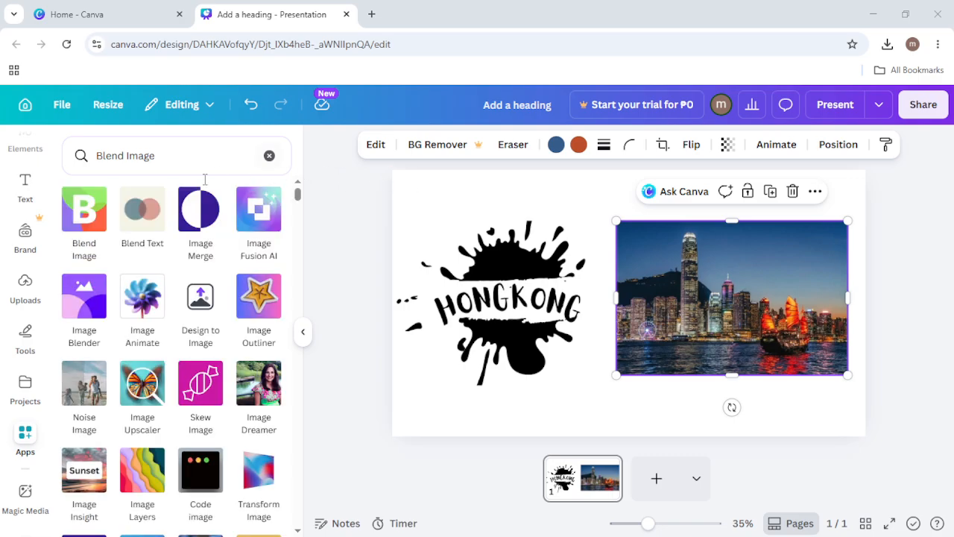
{"action": "left_click", "coordinate": [100, 215]}
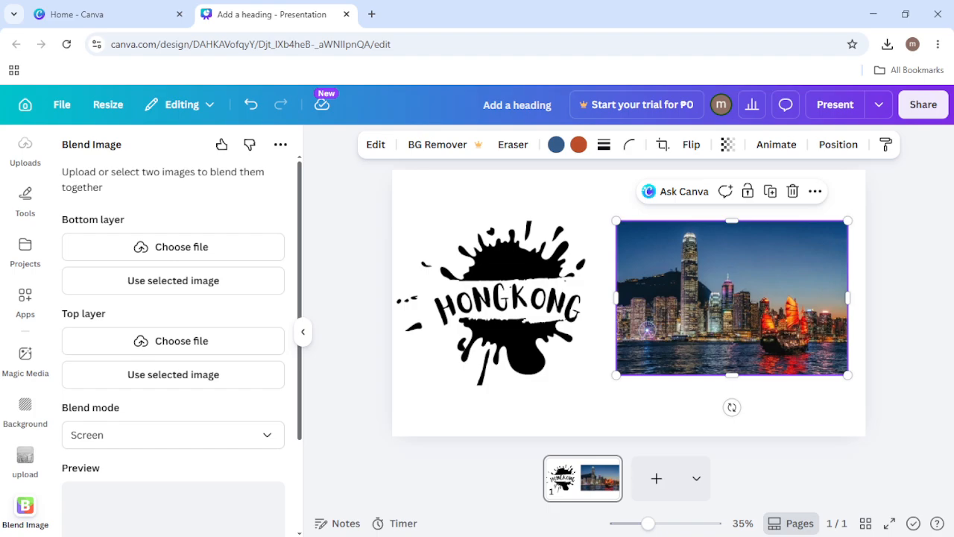
Step: Set the HONGKONG splatter image as the blend's top layer and the skyline photo as its bottom layer
{"action": "left_click", "coordinate": [549, 307]}
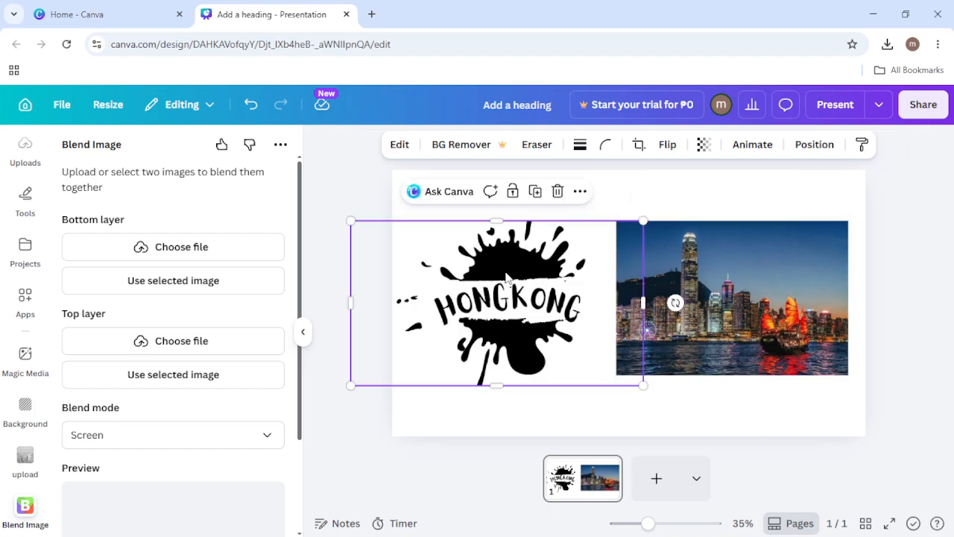
{"action": "left_click", "coordinate": [187, 374]}
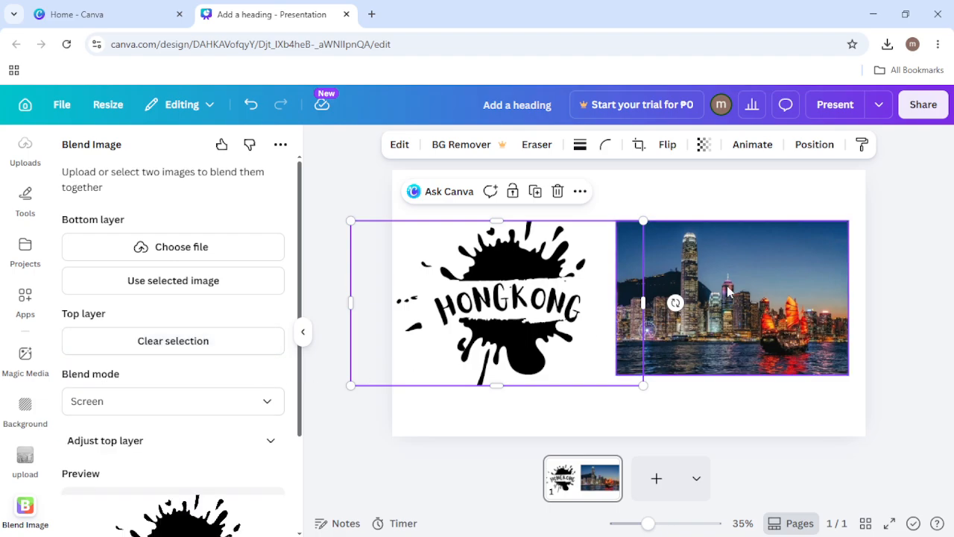
{"action": "left_click", "coordinate": [729, 293]}
{"action": "left_click", "coordinate": [172, 283]}
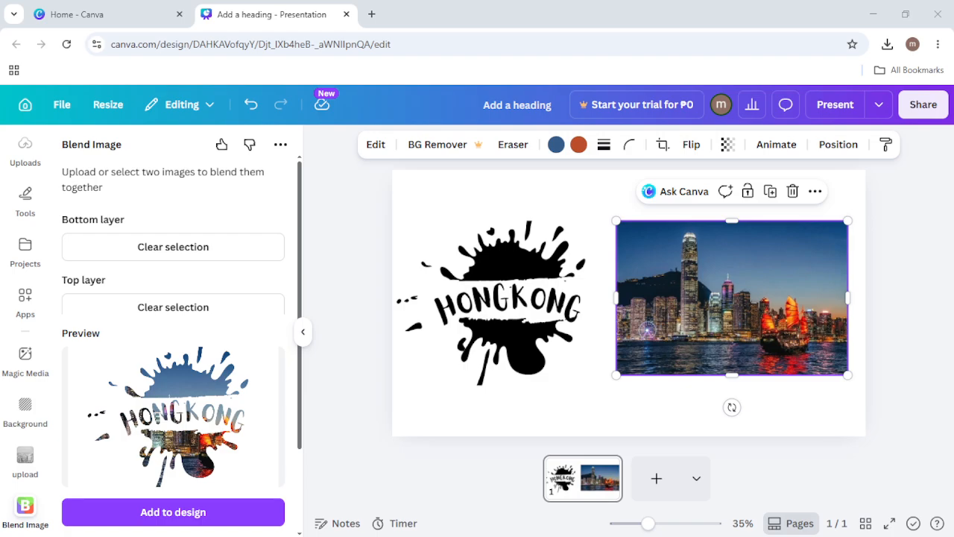
Step: Use the Screen blend mode and add the blended image to the design
{"action": "scroll", "coordinate": [226, 292], "scroll_direction": "down", "scroll_amount": 2}
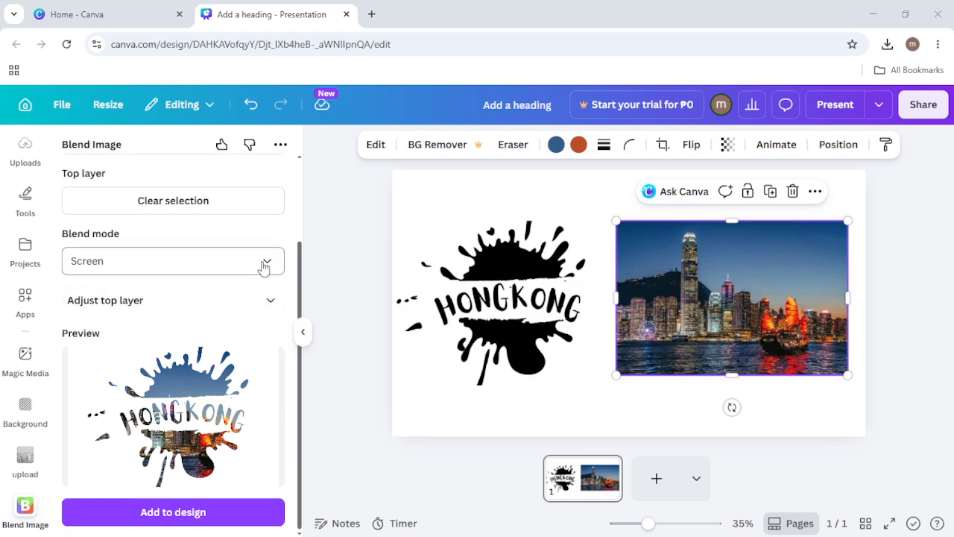
{"action": "left_click", "coordinate": [263, 267]}
{"action": "left_click", "coordinate": [89, 434]}
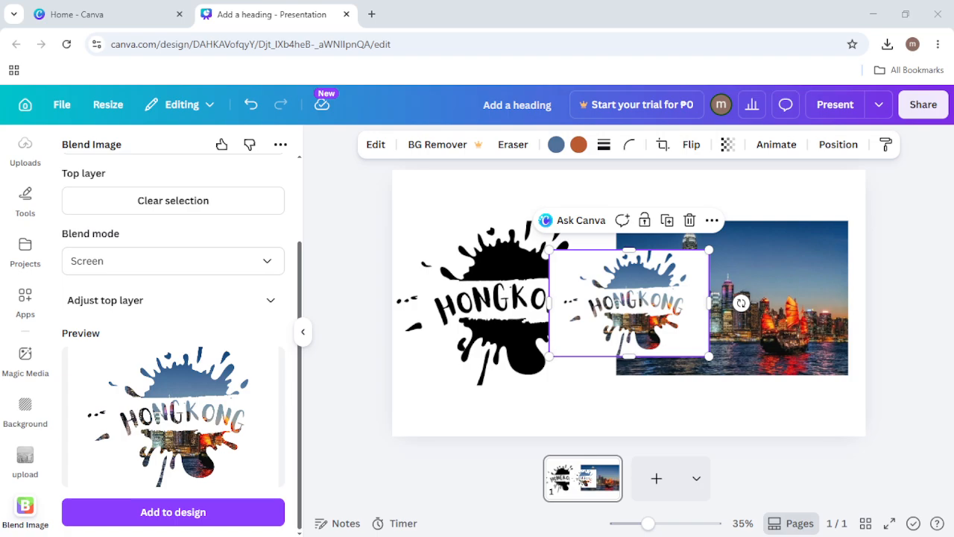
Step: Delete the original skyline photo and the black HONGKONG splatter image from the page
{"action": "left_click", "coordinate": [775, 338]}
{"action": "key", "text": "Delete"}
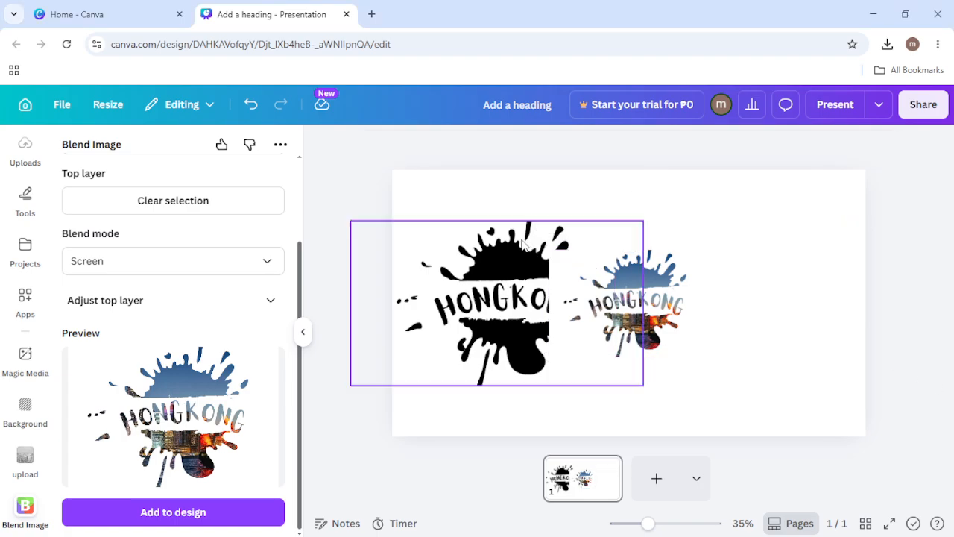
{"action": "left_click", "coordinate": [540, 262]}
{"action": "key", "text": "Delete"}
Step: Enlarge the blended HONGKONG image to nearly fill the page, centre it vertically and align it with the right edge
{"action": "left_click_drag", "start_coordinate": [630, 313], "coordinate": [471, 236]}
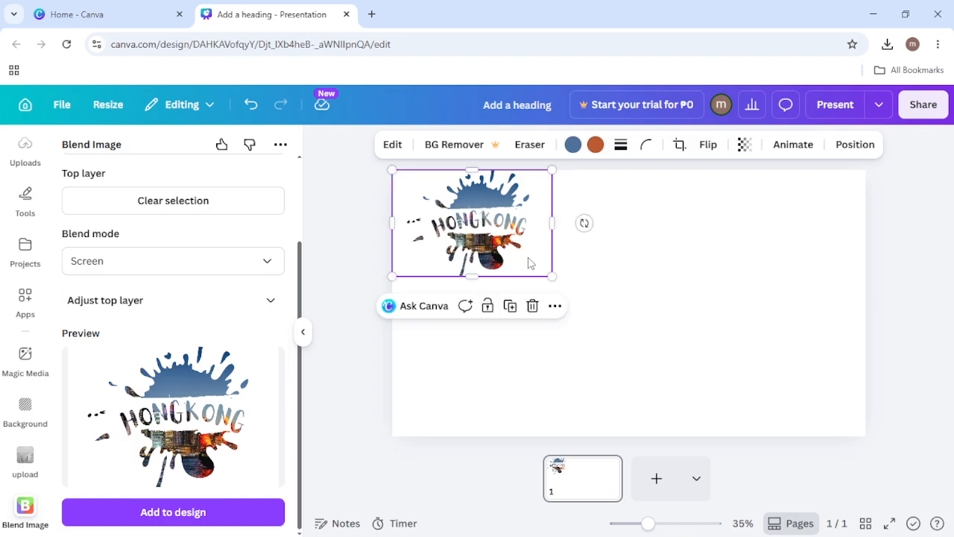
{"action": "left_click_drag", "start_coordinate": [581, 299], "coordinate": [850, 434]}
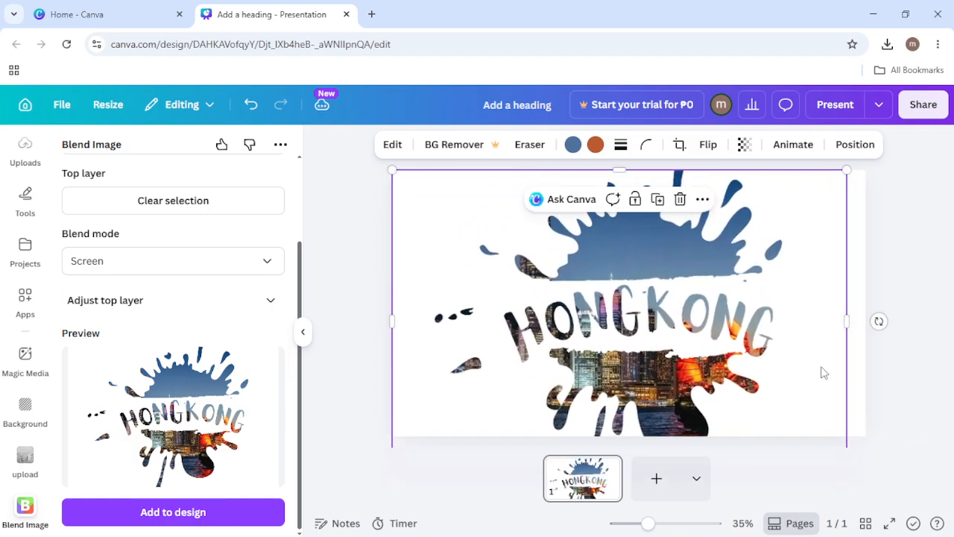
{"action": "left_click_drag", "start_coordinate": [820, 373], "coordinate": [821, 315]}
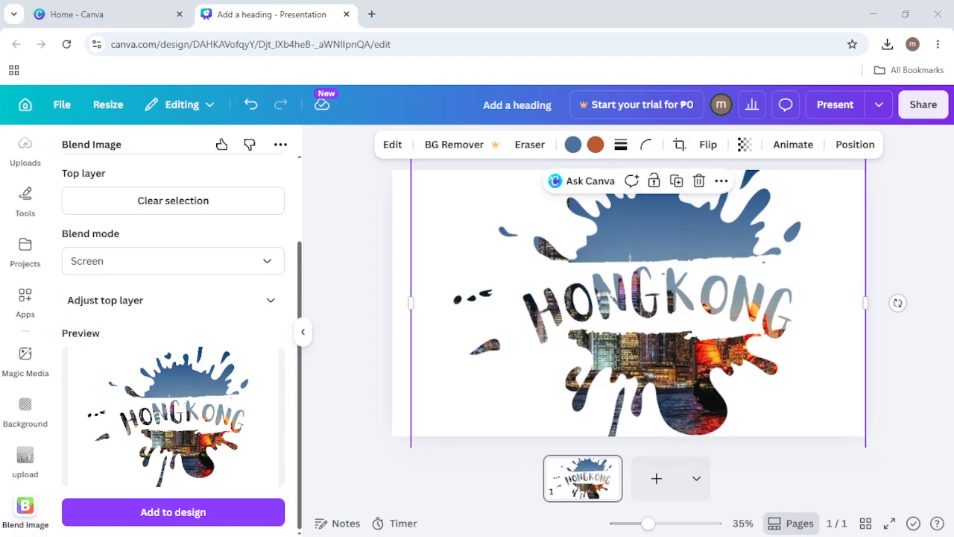